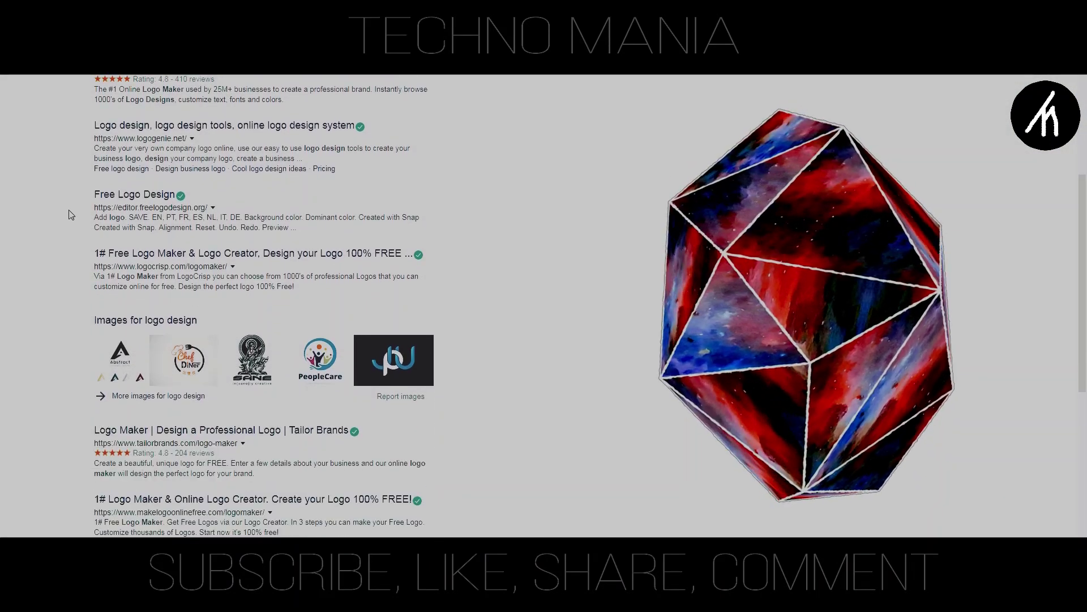
{"action": "scroll", "coordinate": [71, 214], "scroll_direction": "down", "scroll_amount": 3}
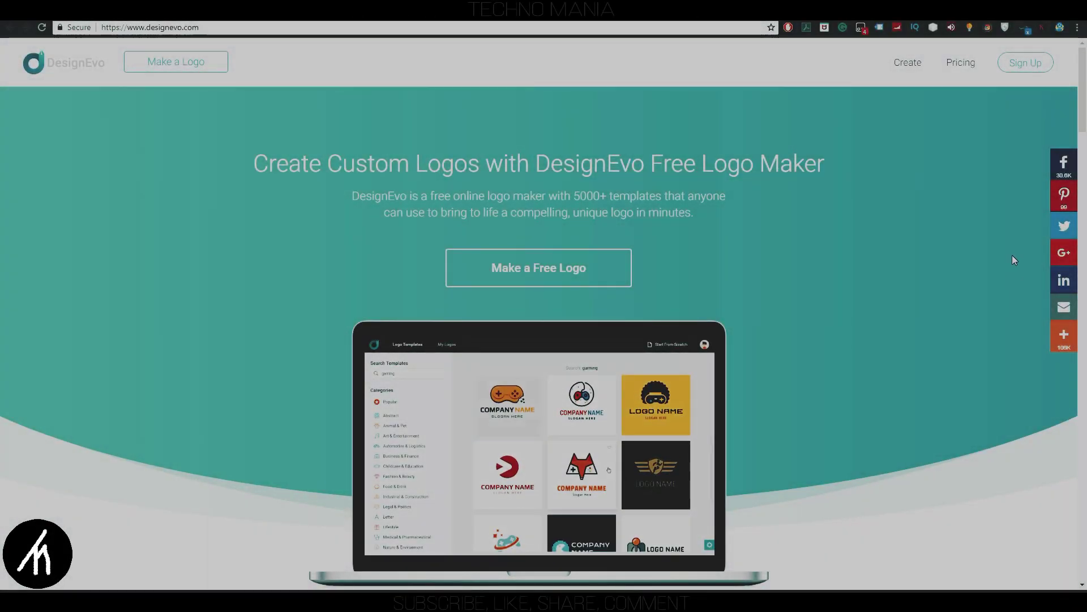
- Sign up with a Google account and choose the white-leaf-in-black-frame Letter template
{"action": "left_click", "coordinate": [1012, 63]}
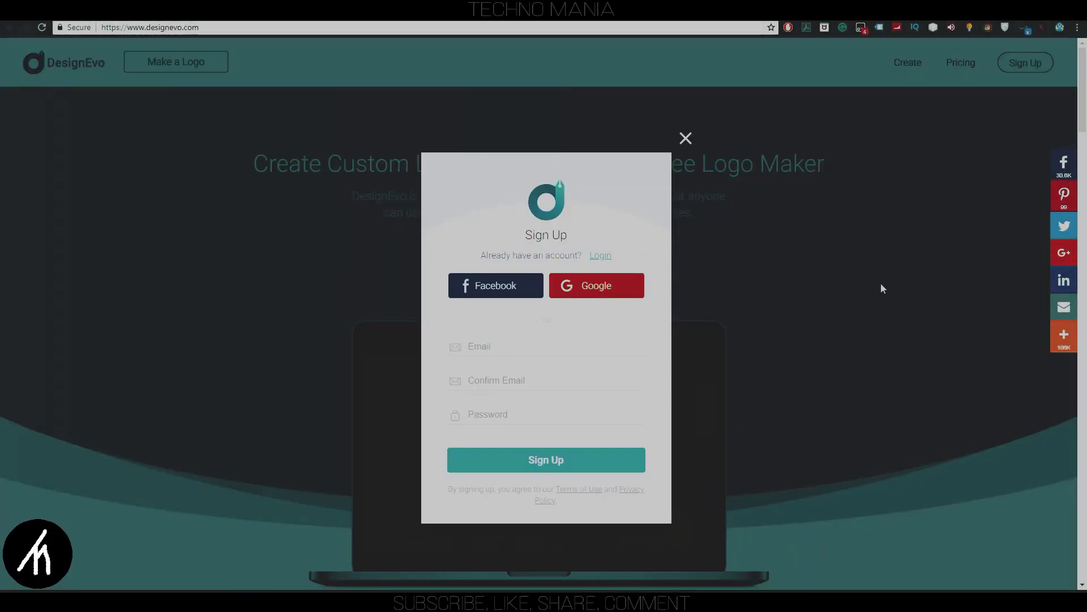
{"action": "left_click", "coordinate": [602, 287]}
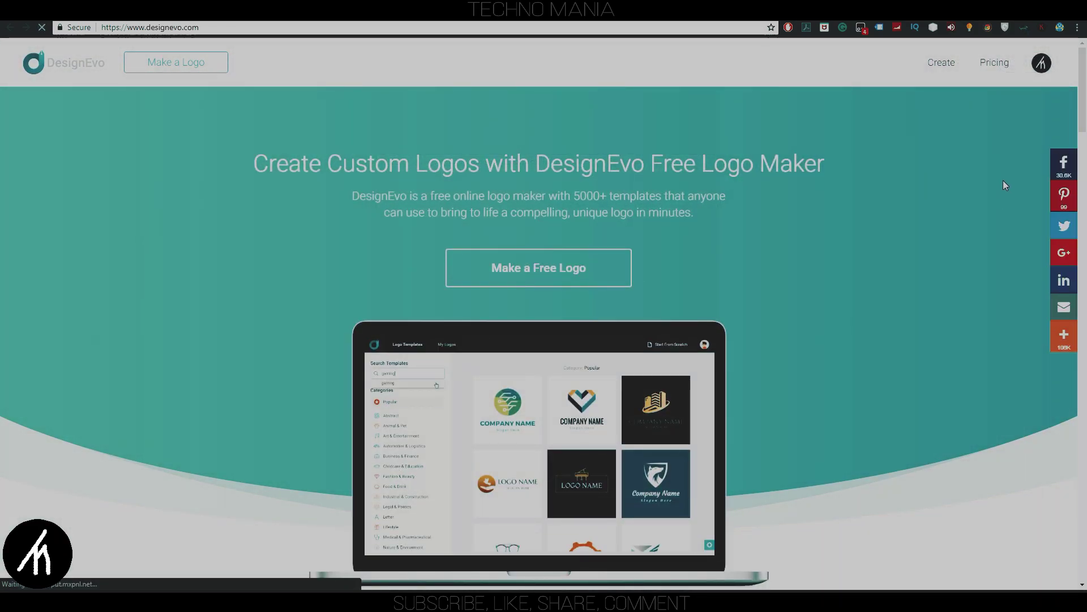
{"action": "left_click", "coordinate": [190, 63]}
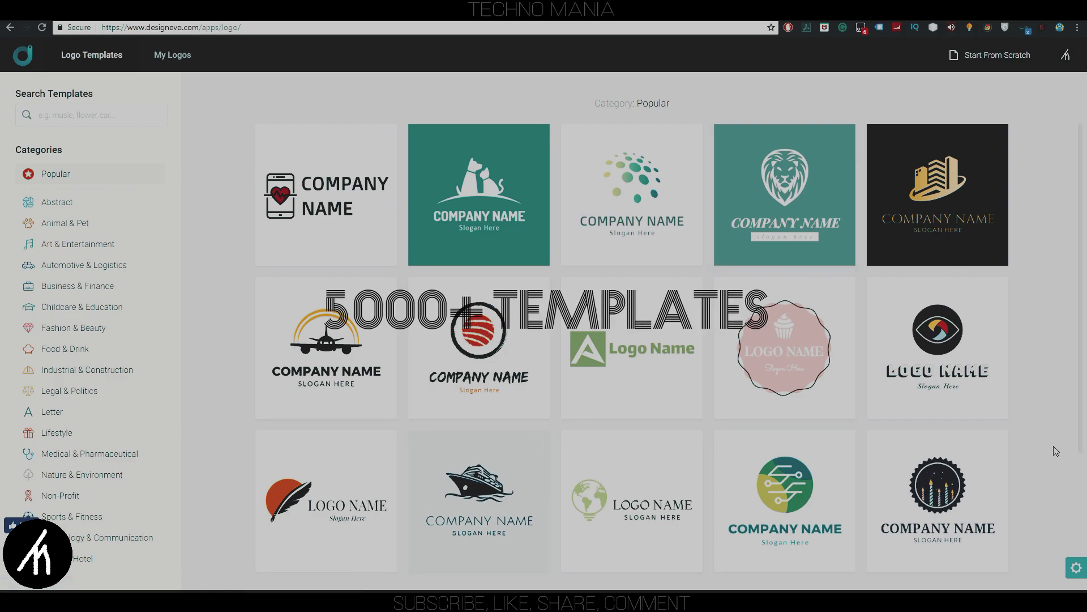
{"action": "scroll", "coordinate": [1050, 448], "scroll_direction": "down", "scroll_amount": 3}
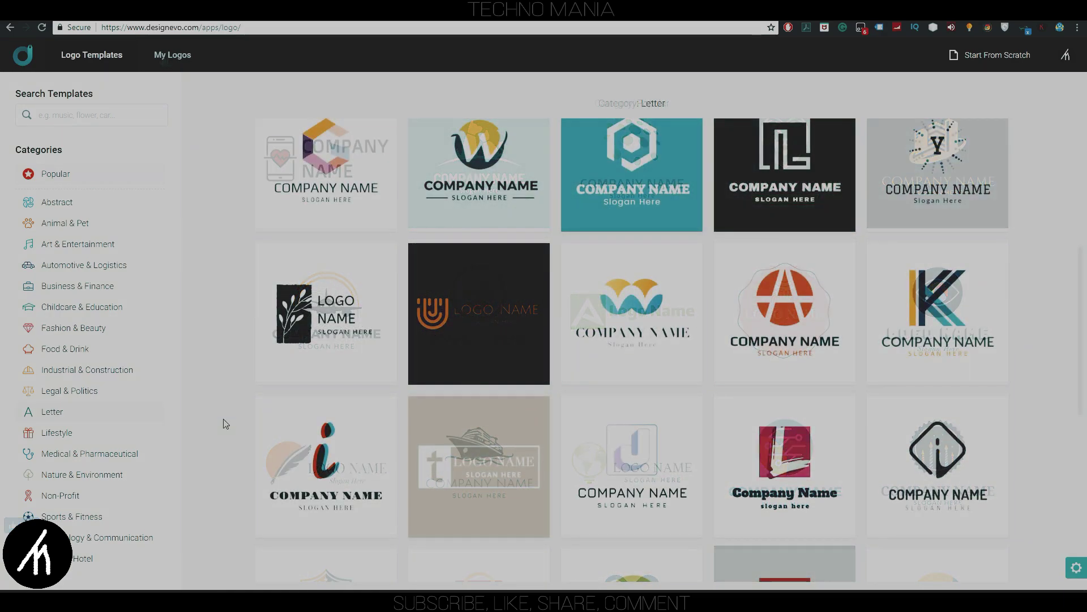
{"action": "left_click", "coordinate": [294, 317]}
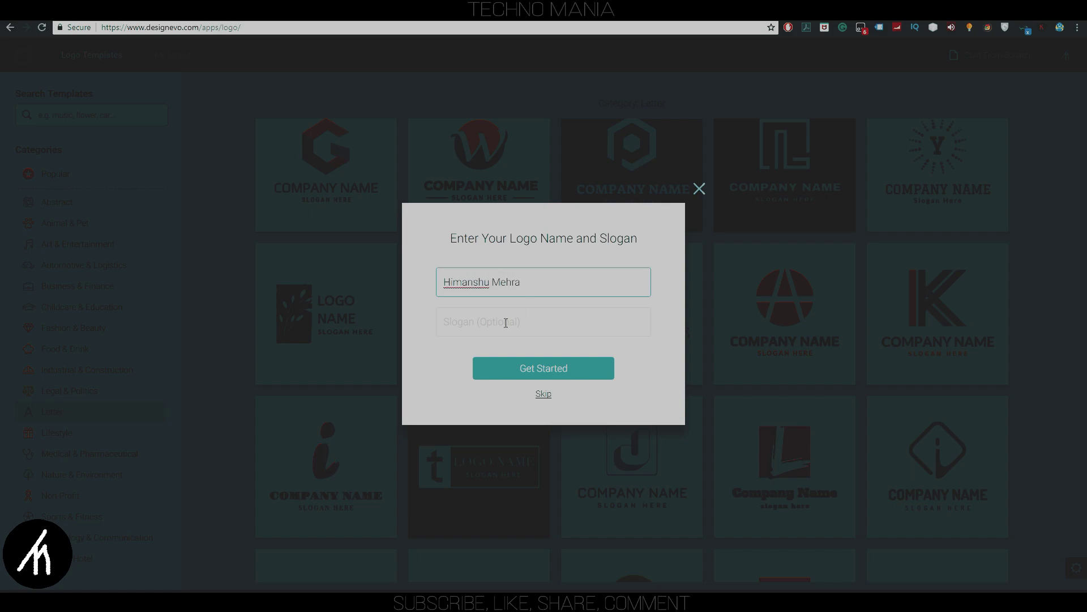
- Set the logo name font to Alfa Slab One and the slogan font to Permanent Marker
{"action": "left_click", "coordinate": [504, 369]}
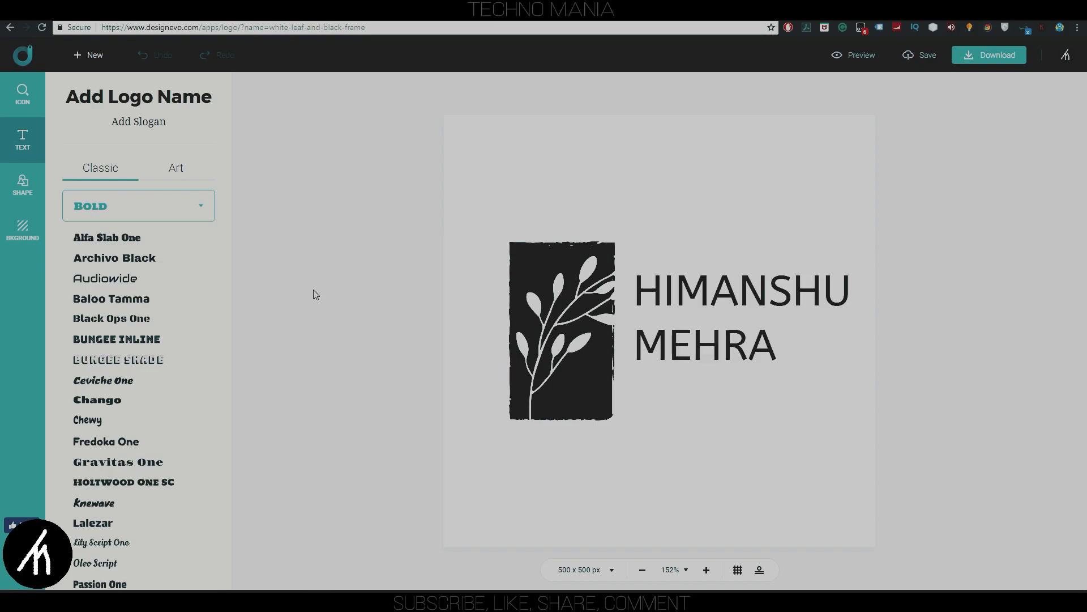
{"action": "left_click", "coordinate": [732, 304]}
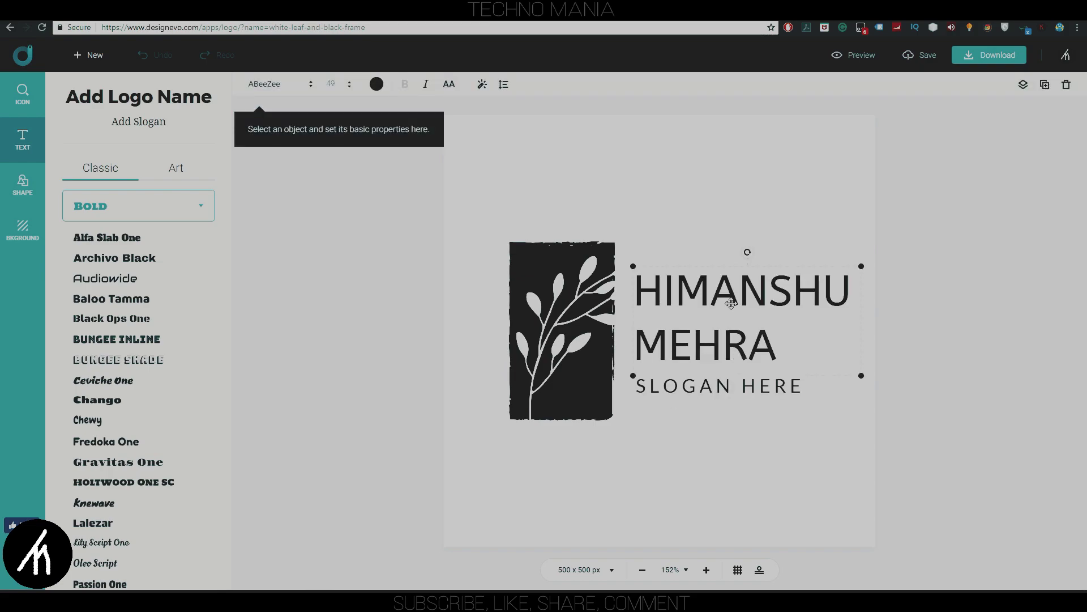
{"action": "left_click", "coordinate": [151, 236]}
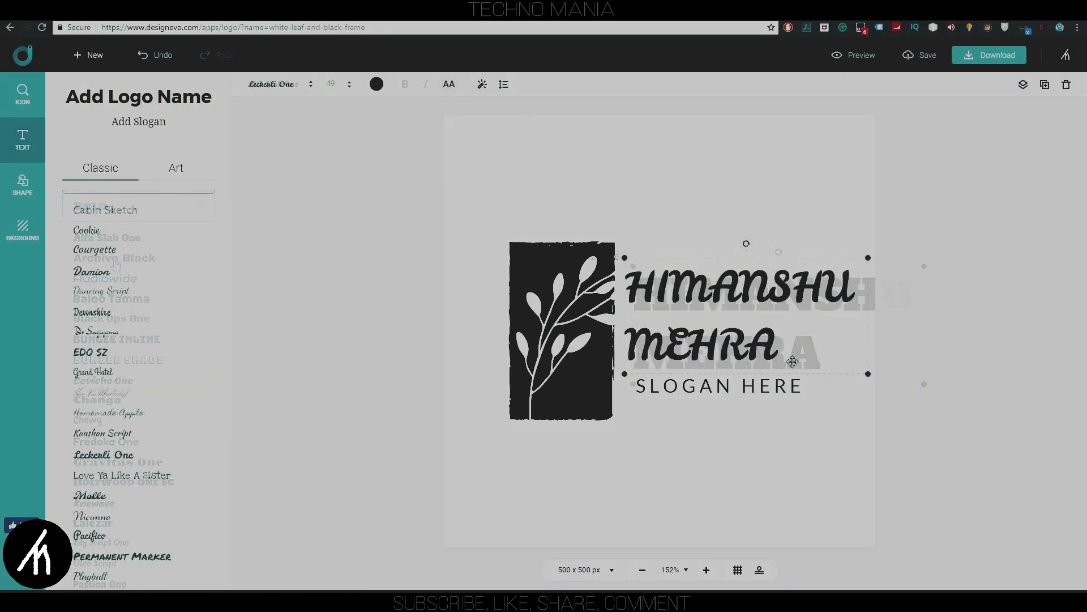
{"action": "left_click", "coordinate": [719, 394]}
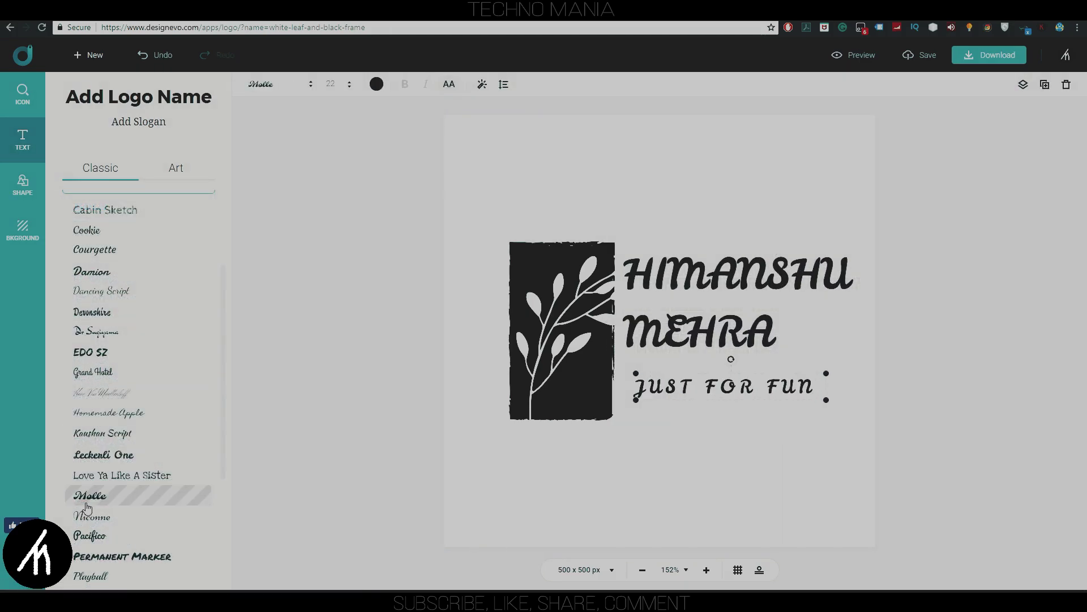
{"action": "left_click", "coordinate": [122, 556]}
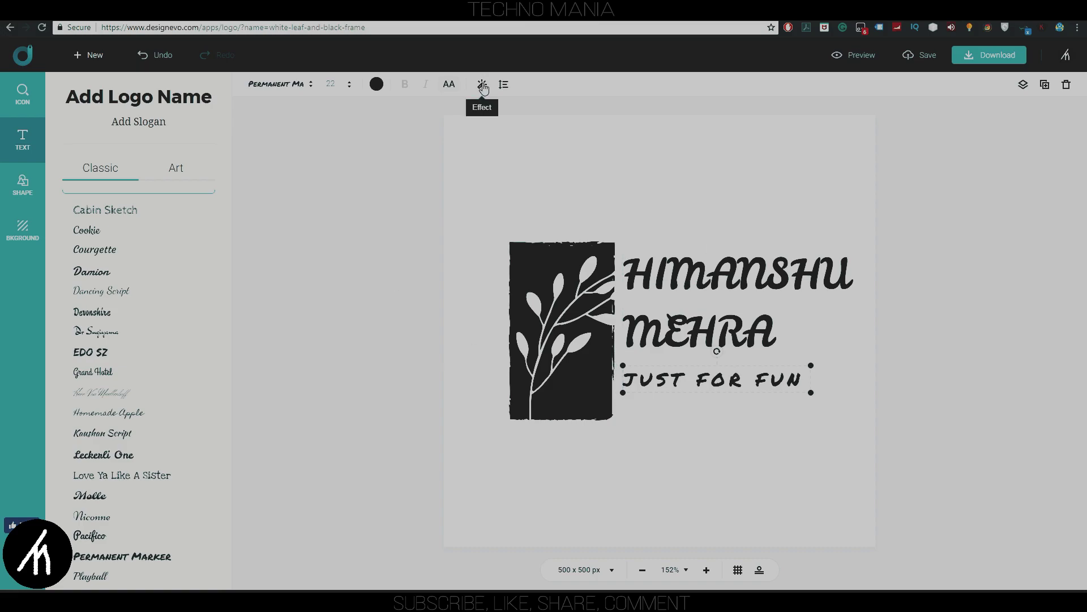
- Give the slogan an outline effect and save the logo
{"action": "left_click", "coordinate": [483, 86]}
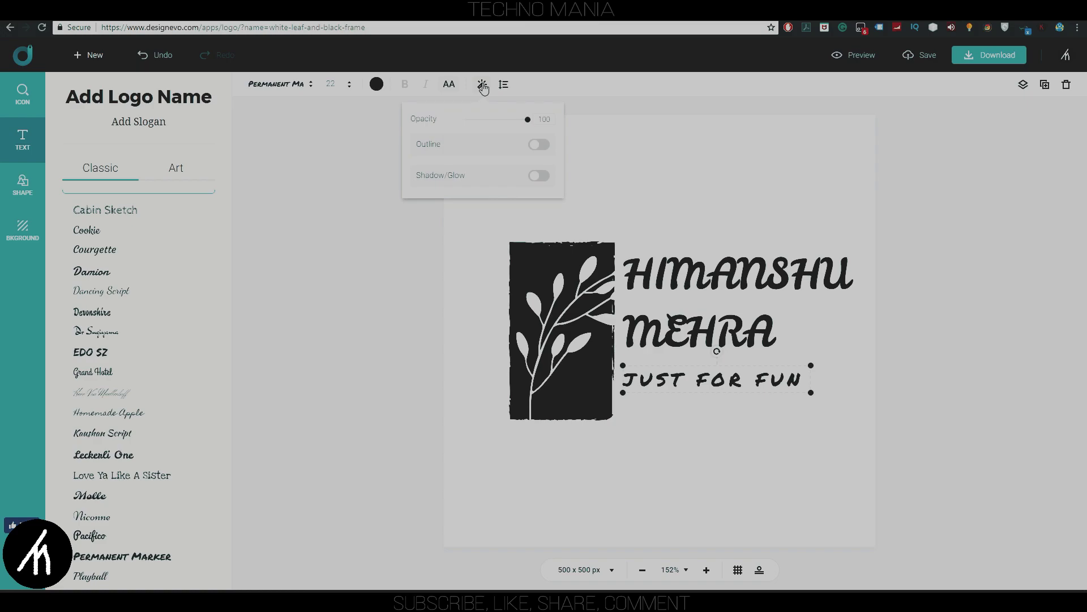
{"action": "left_click", "coordinate": [539, 147]}
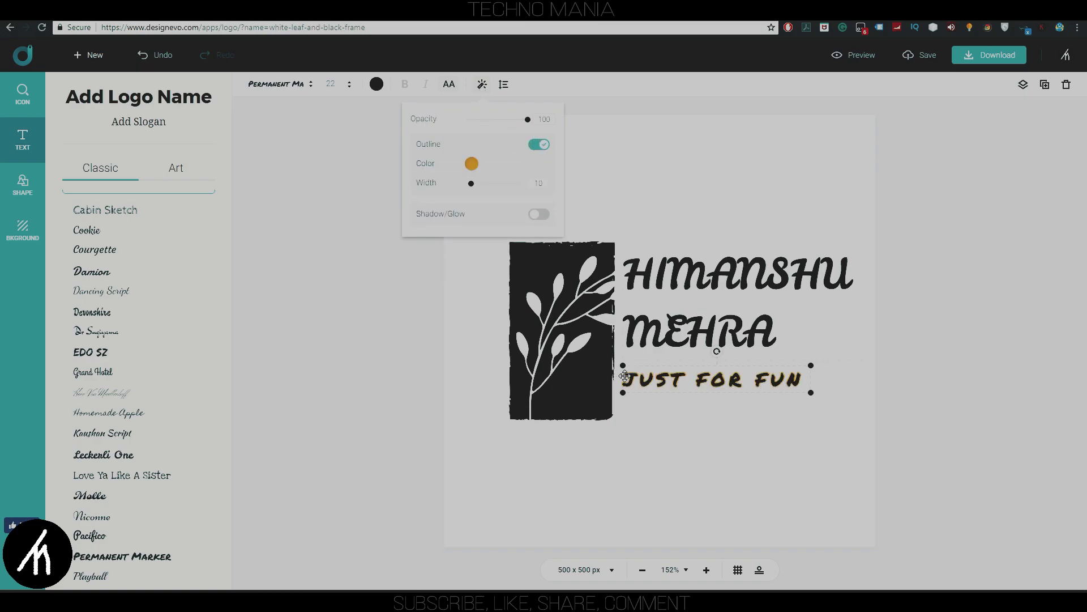
{"action": "left_click", "coordinate": [338, 186]}
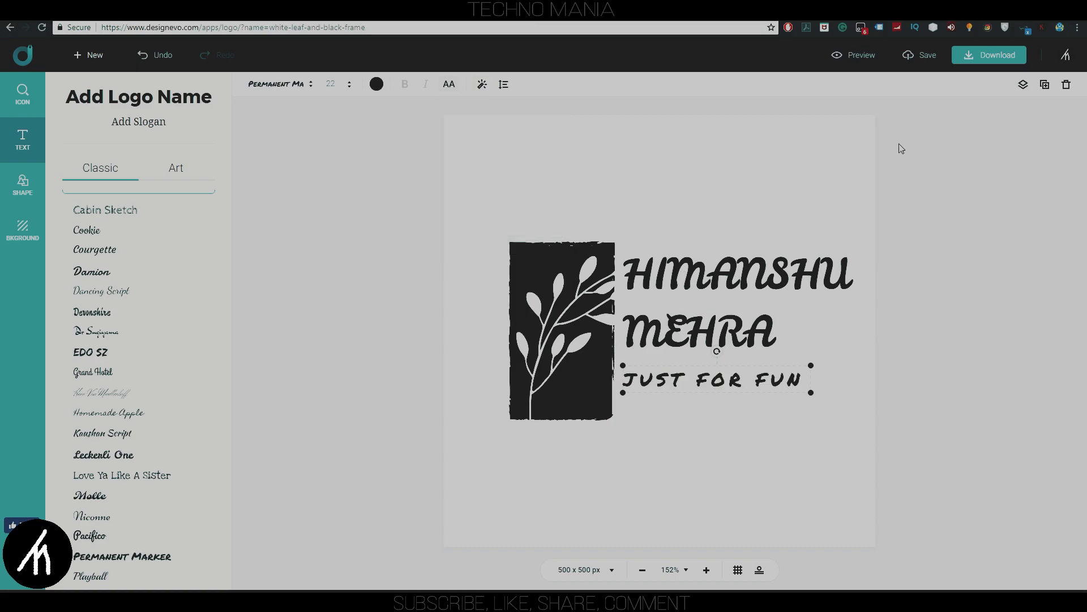
{"action": "left_click", "coordinate": [925, 61]}
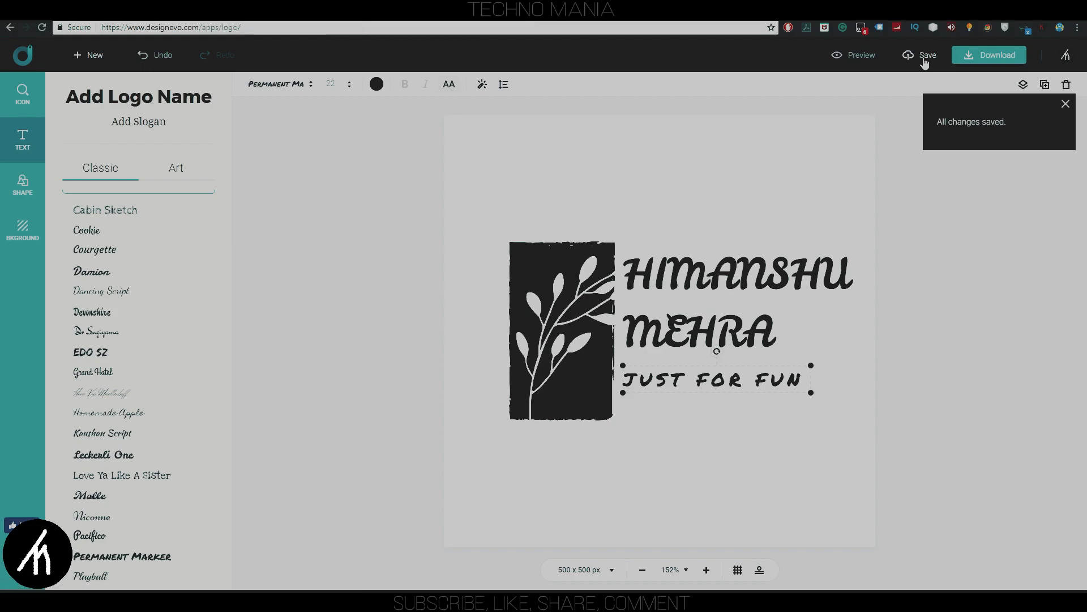
- Start a blank new logo and browse the shape library to the decorative ornaments
{"action": "left_click", "coordinate": [84, 55]}
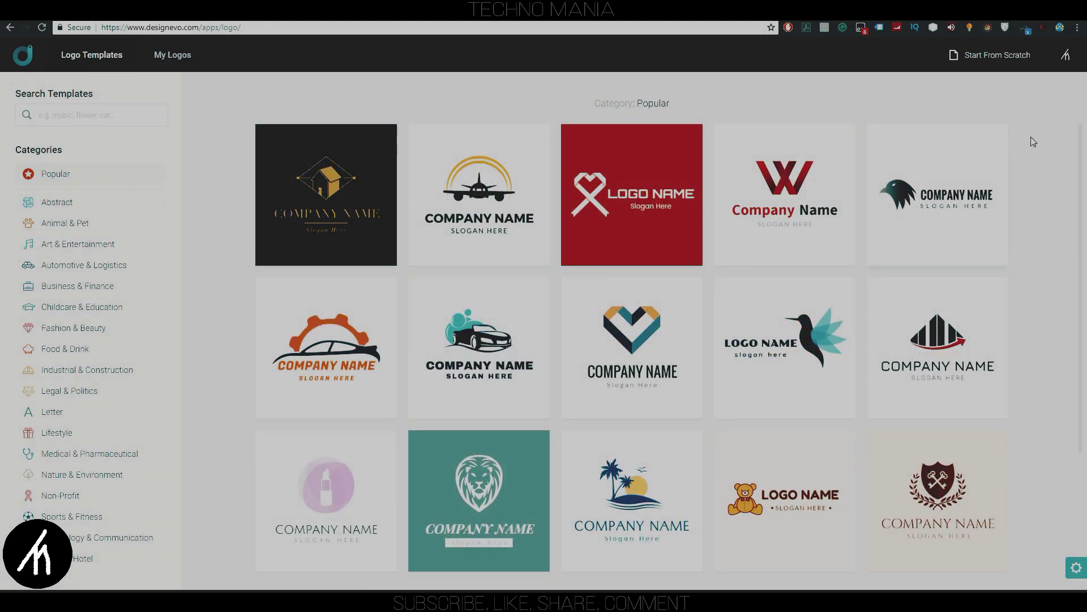
{"action": "left_click", "coordinate": [1000, 59]}
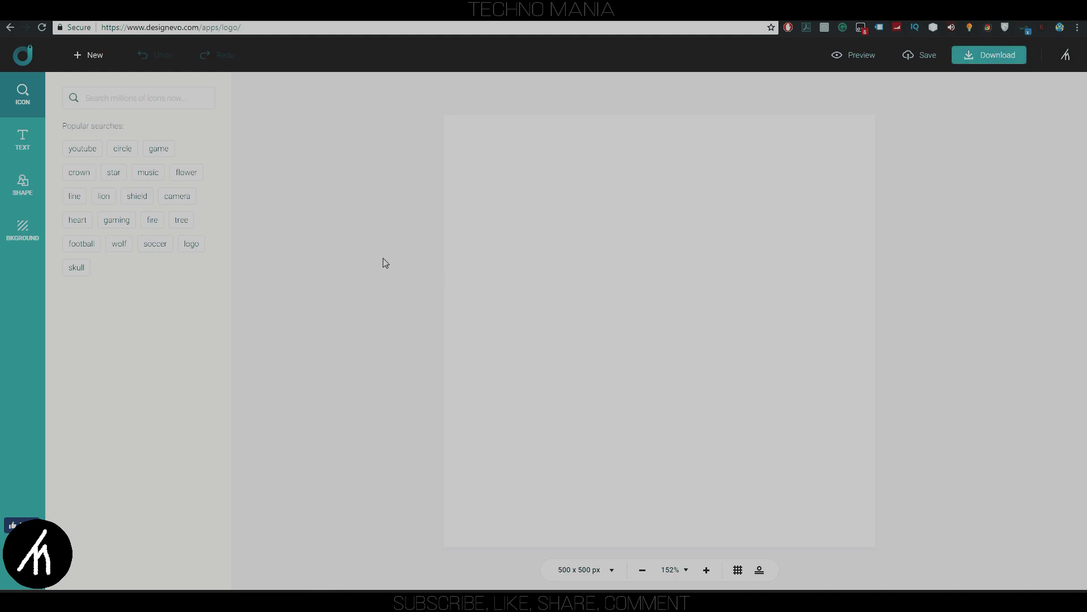
{"action": "left_click", "coordinate": [23, 230]}
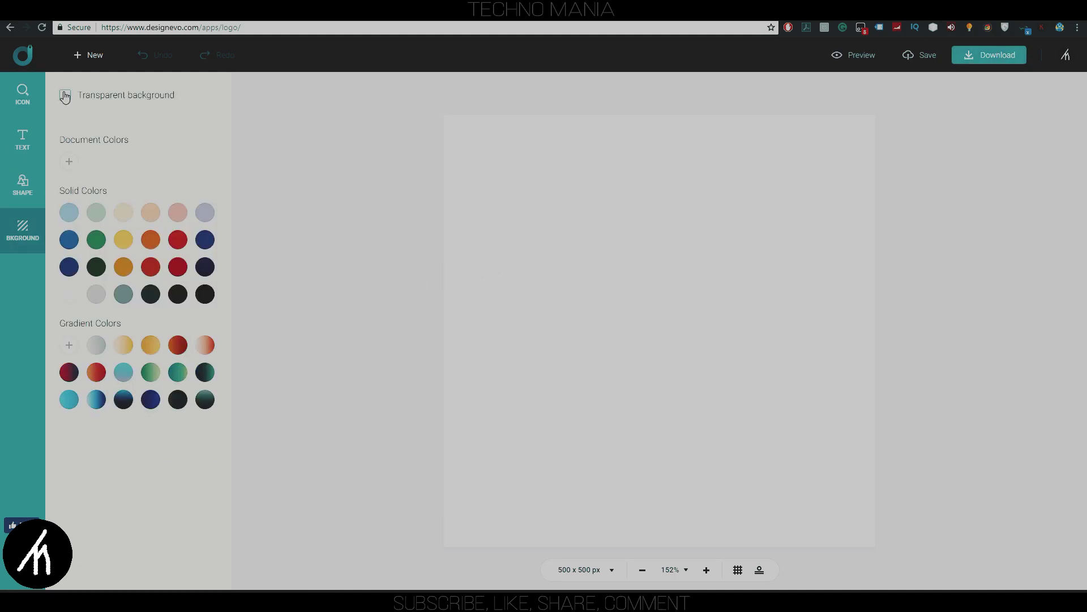
{"action": "left_click", "coordinate": [22, 184]}
{"action": "left_click", "coordinate": [133, 272]}
{"action": "left_click", "coordinate": [133, 170]}
{"action": "left_click", "coordinate": [126, 203]}
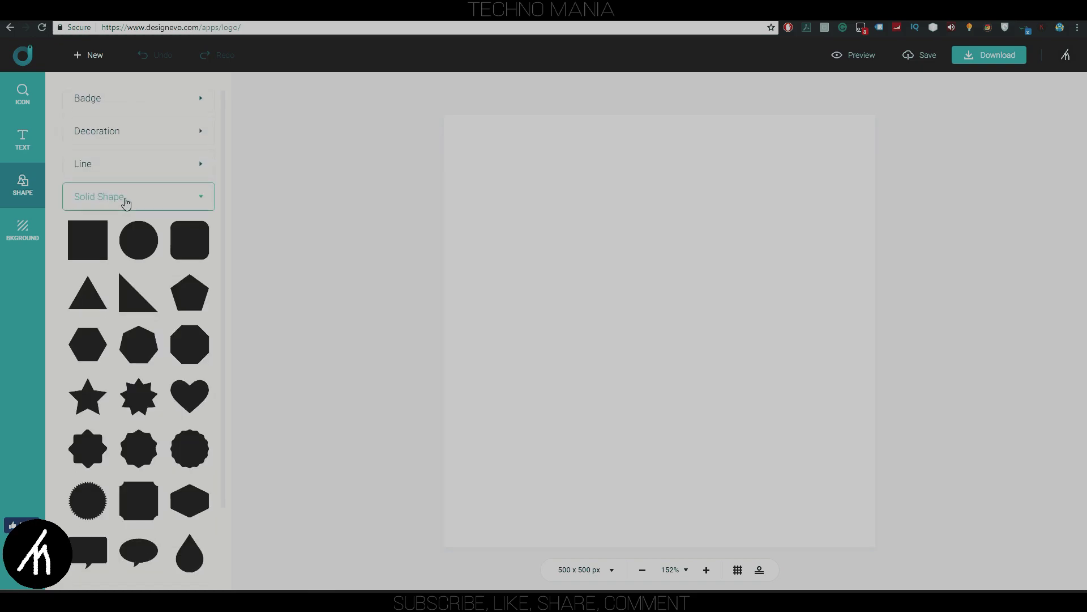
{"action": "left_click", "coordinate": [163, 99]}
{"action": "left_click", "coordinate": [156, 184]}
{"action": "left_click", "coordinate": [156, 184]}
{"action": "left_click", "coordinate": [142, 137]}
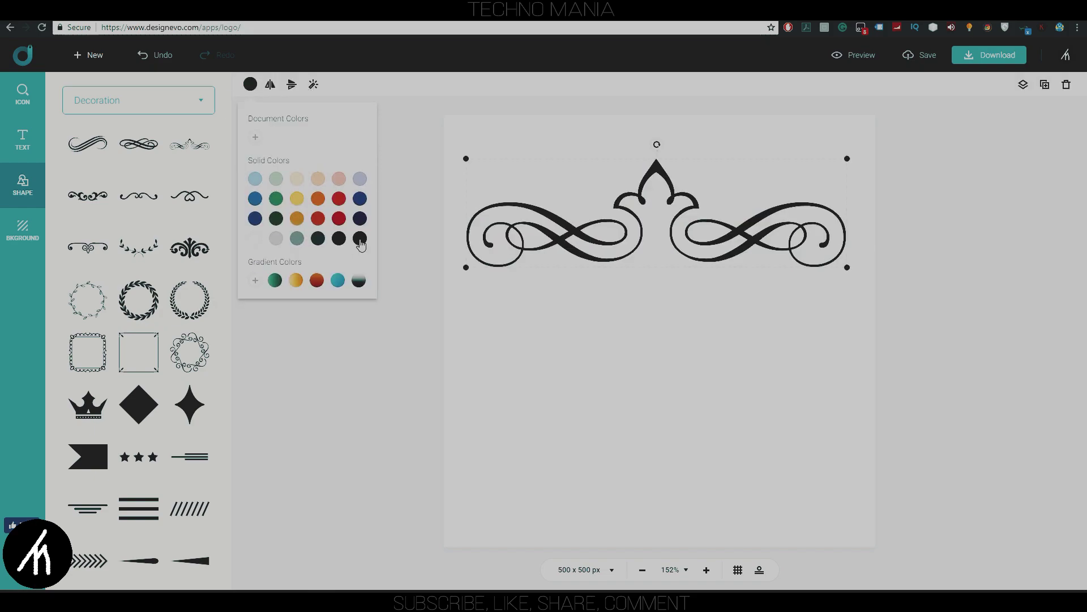
- Add a crown ornament, enlarge it and fit it across the top of the page
{"action": "left_click", "coordinate": [190, 145]}
{"action": "left_click_drag", "start_coordinate": [620, 355], "coordinate": [527, 221]}
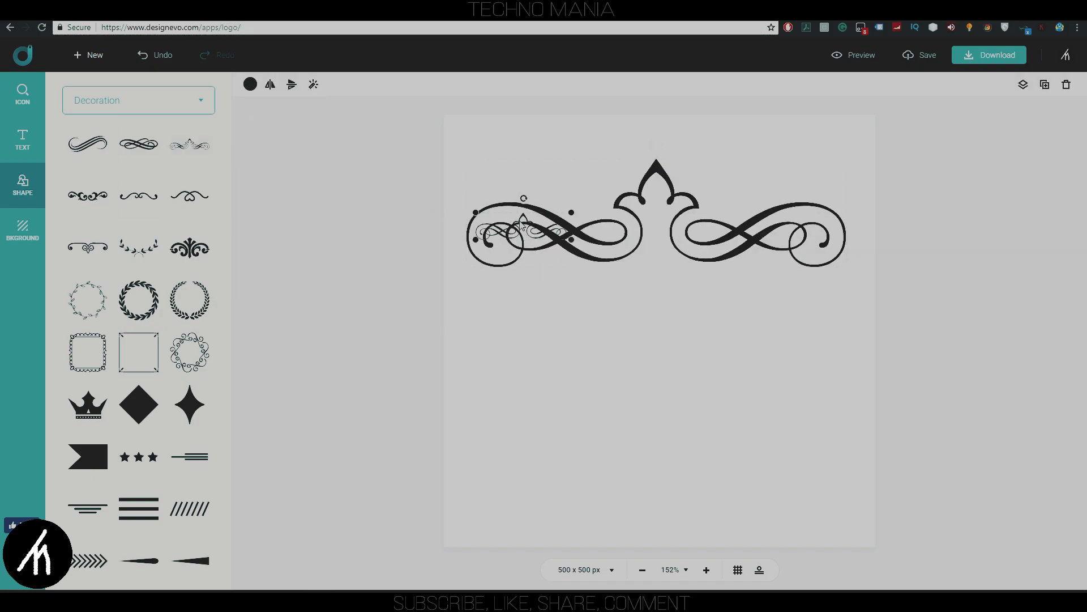
{"action": "left_click_drag", "start_coordinate": [583, 244], "coordinate": [923, 340]}
{"action": "left_click_drag", "start_coordinate": [680, 266], "coordinate": [686, 209]}
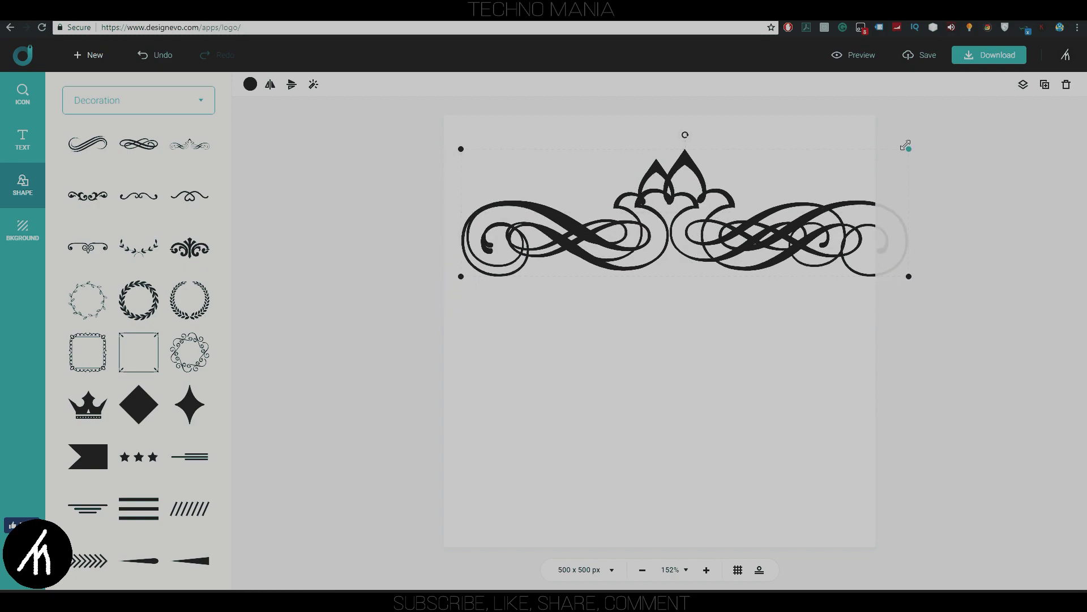
{"action": "left_click_drag", "start_coordinate": [907, 146], "coordinate": [847, 158]}
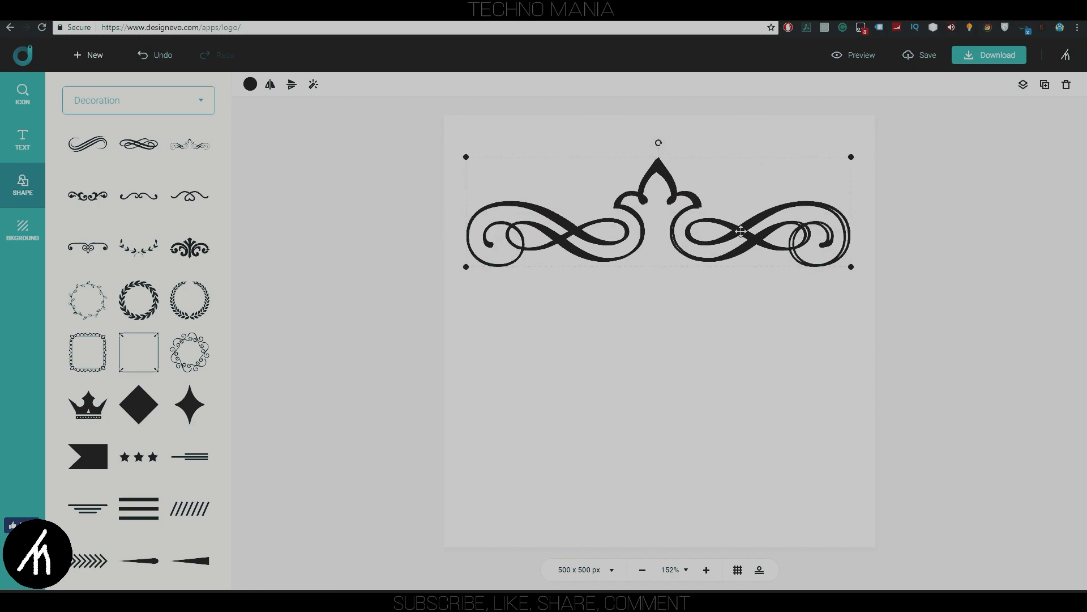
- Duplicate the ornament and place the upside-down copy lower on the page
{"action": "key", "text": "ctrl+c"}
{"action": "key", "text": "ctrl+v"}
{"action": "left_click_drag", "start_coordinate": [665, 223], "coordinate": [661, 381]}
{"action": "left_click", "coordinate": [292, 89]}
{"action": "left_click_drag", "start_coordinate": [566, 368], "coordinate": [566, 424]}
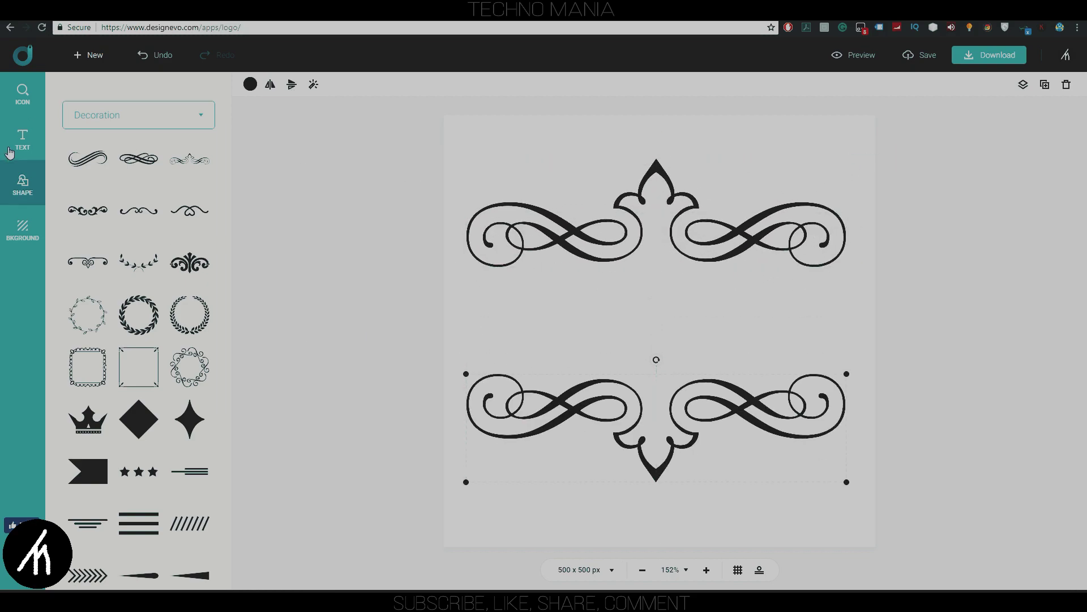
- Add the text 'Techno Mania' and set its font to EDO SZ
{"action": "left_click", "coordinate": [23, 139]}
{"action": "left_click", "coordinate": [138, 97]}
{"action": "double_click", "coordinate": [612, 336]}
{"action": "type", "text": "Techno Mania"}
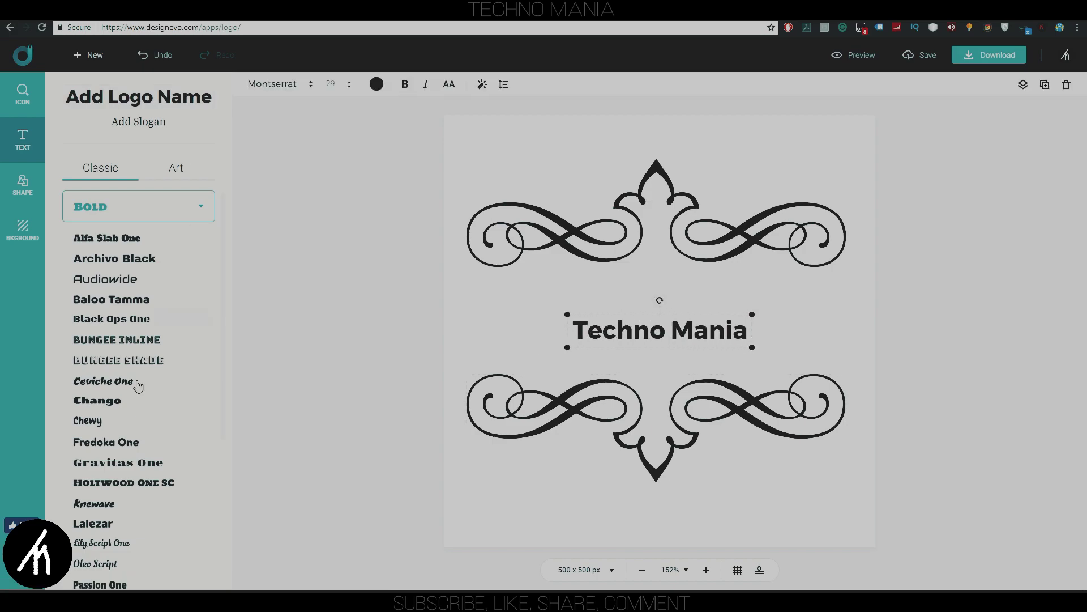
{"action": "left_click", "coordinate": [116, 339]}
{"action": "scroll", "coordinate": [177, 402], "scroll_direction": "down", "scroll_amount": 10}
{"action": "scroll", "coordinate": [85, 397], "scroll_direction": "up", "scroll_amount": 10}
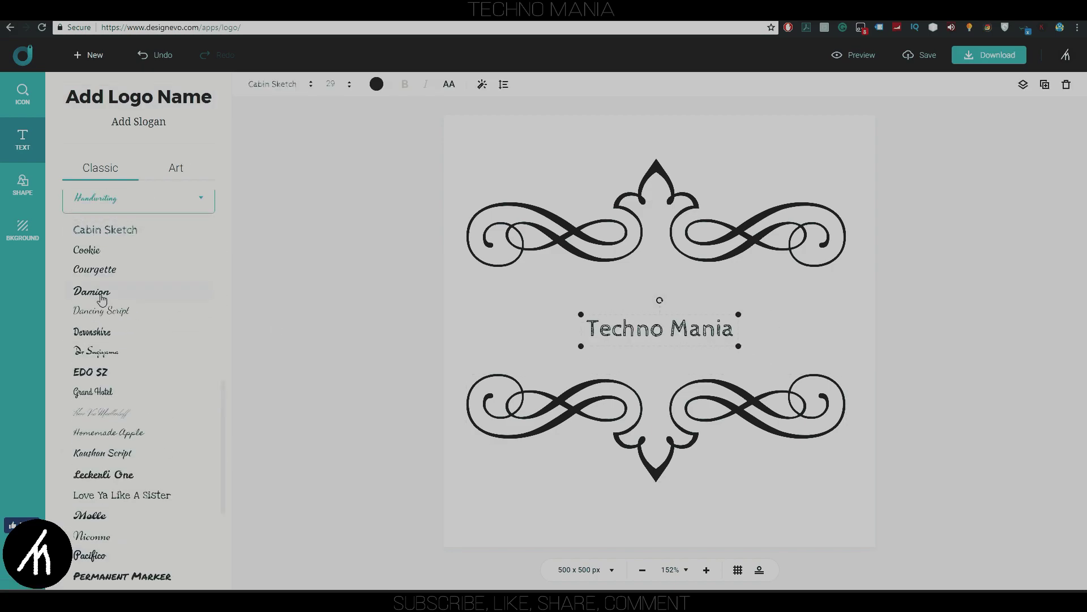
{"action": "left_click", "coordinate": [90, 372]}
- Enlarge and centre the TECHNO MANIA title between the ornaments and give it a shadow
{"action": "left_click_drag", "start_coordinate": [756, 317], "coordinate": [857, 288]}
{"action": "left_click_drag", "start_coordinate": [623, 226], "coordinate": [623, 249]}
{"action": "left_click_drag", "start_coordinate": [566, 419], "coordinate": [566, 411]}
{"action": "left_click", "coordinate": [567, 325]}
{"action": "left_click", "coordinate": [482, 84]}
{"action": "left_click", "coordinate": [537, 175]}
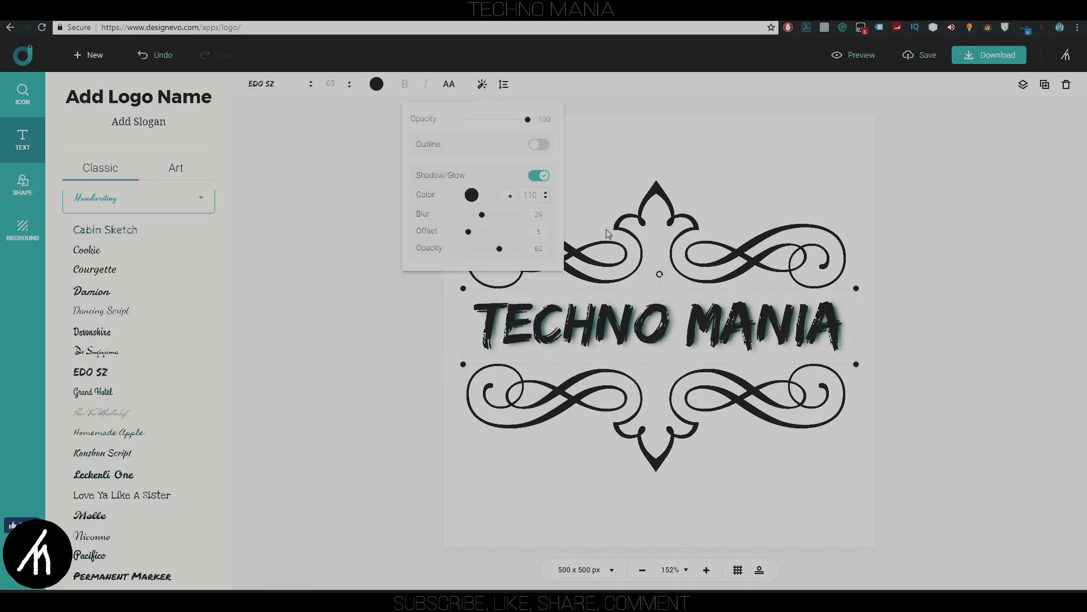
{"action": "left_click", "coordinate": [484, 85]}
{"action": "left_click", "coordinate": [22, 184]}
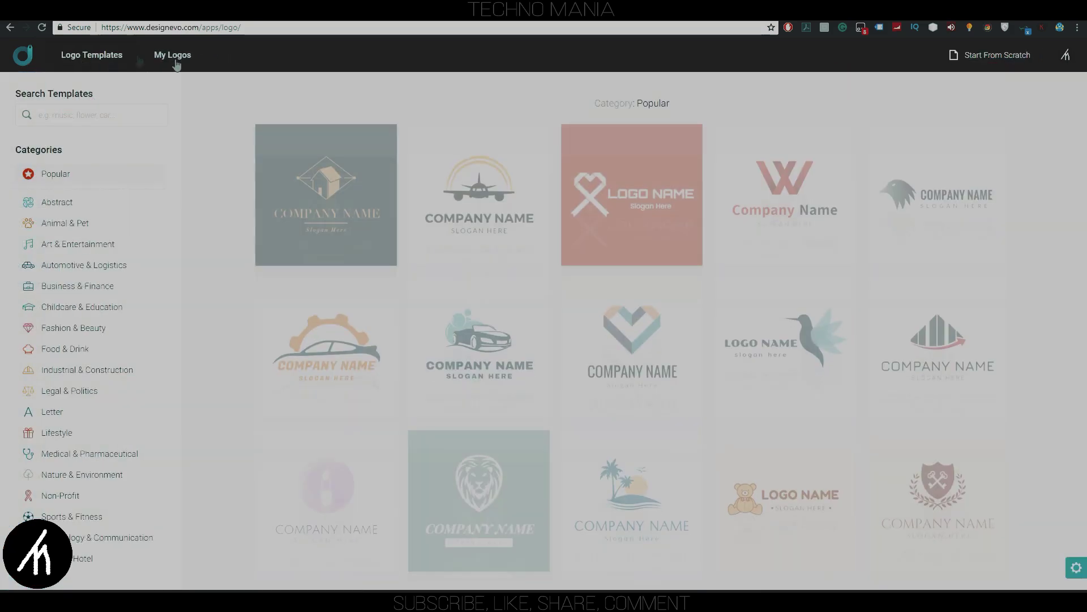
- Reopen the dark house logo from My Logos and go to its download plans page
{"action": "left_click", "coordinate": [176, 60]}
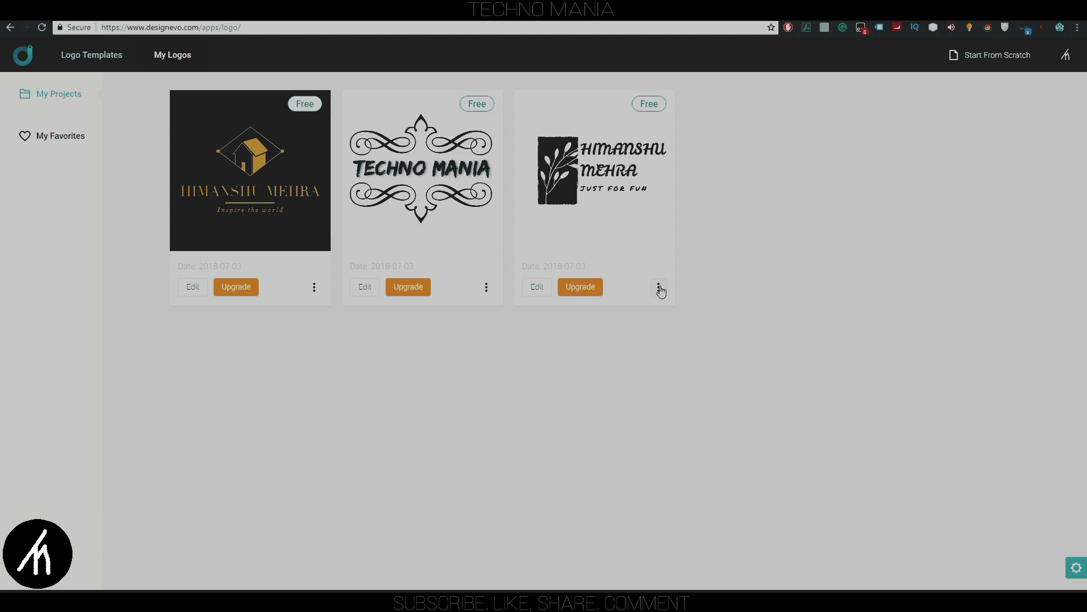
{"action": "left_click", "coordinate": [193, 288]}
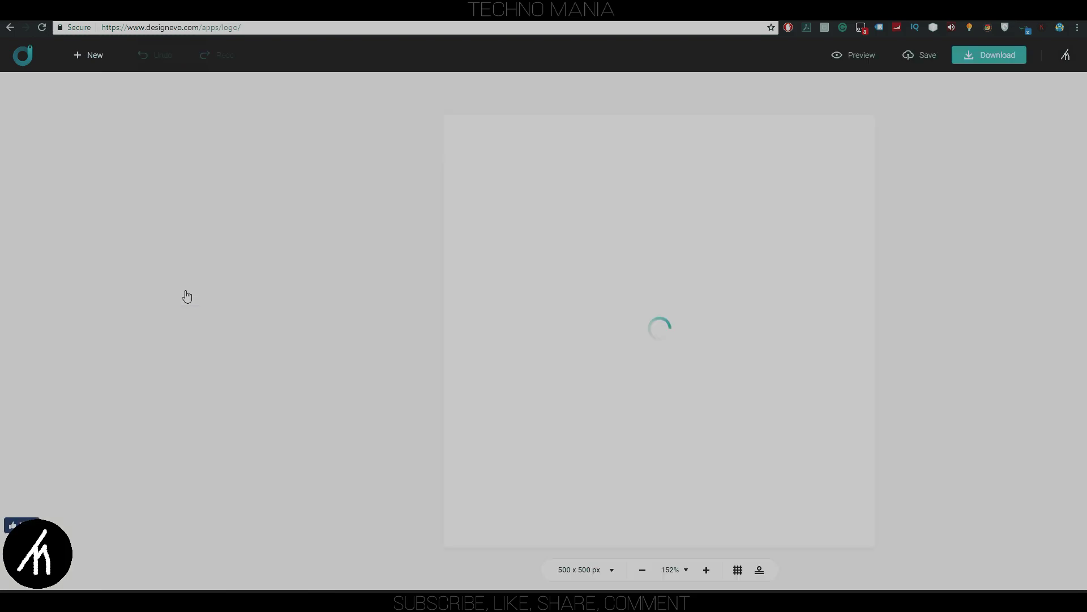
{"action": "left_click", "coordinate": [989, 56]}
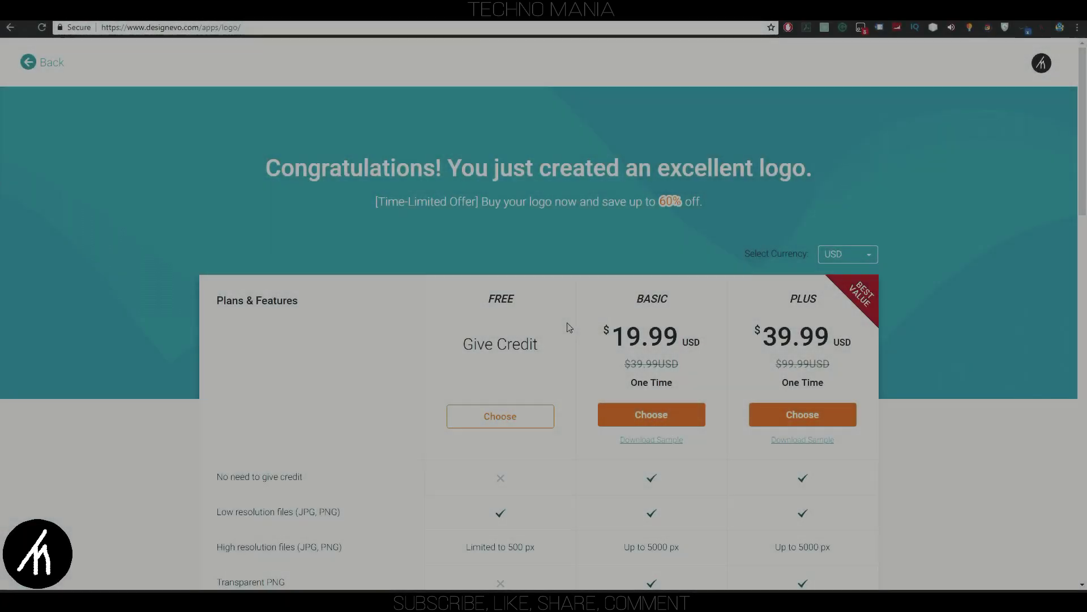
- Download the house logo on the Free plan, agreeing to give credit, and save the file
{"action": "scroll", "coordinate": [566, 327], "scroll_direction": "down", "scroll_amount": 3}
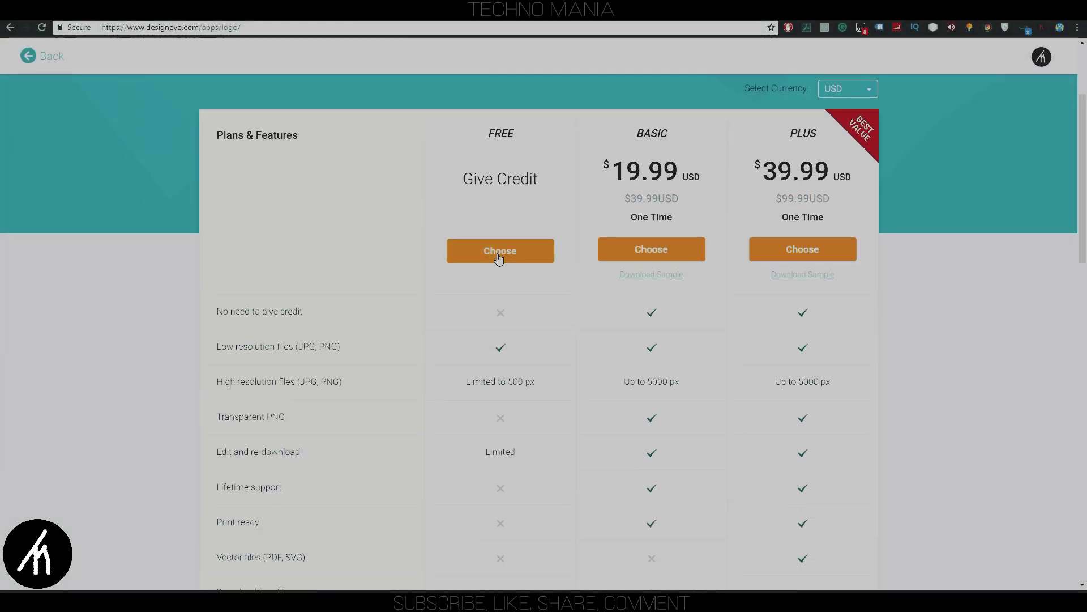
{"action": "left_click", "coordinate": [499, 258]}
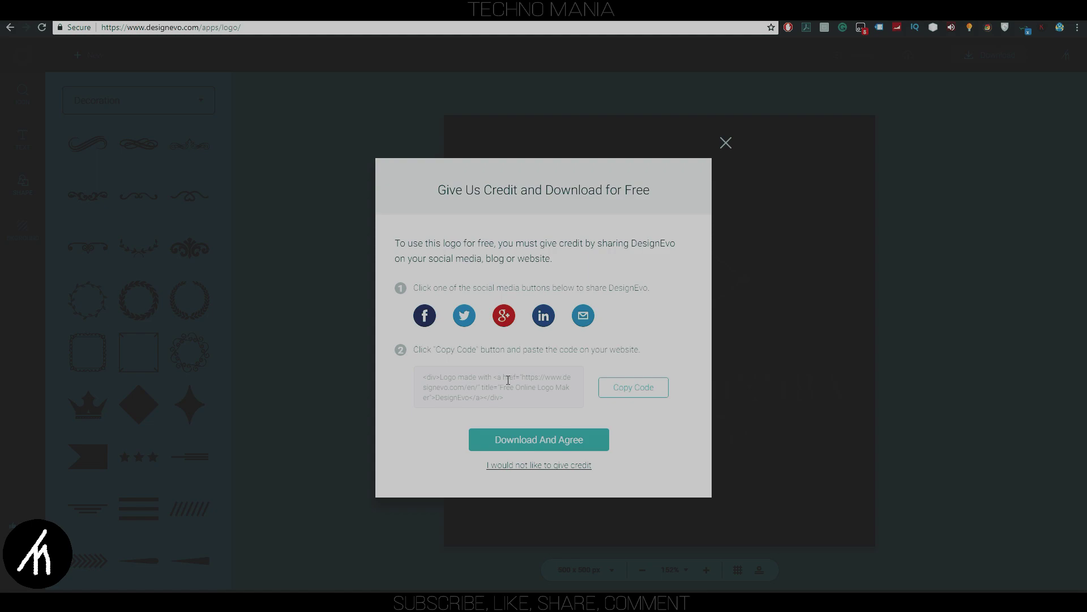
{"action": "left_click", "coordinate": [531, 442]}
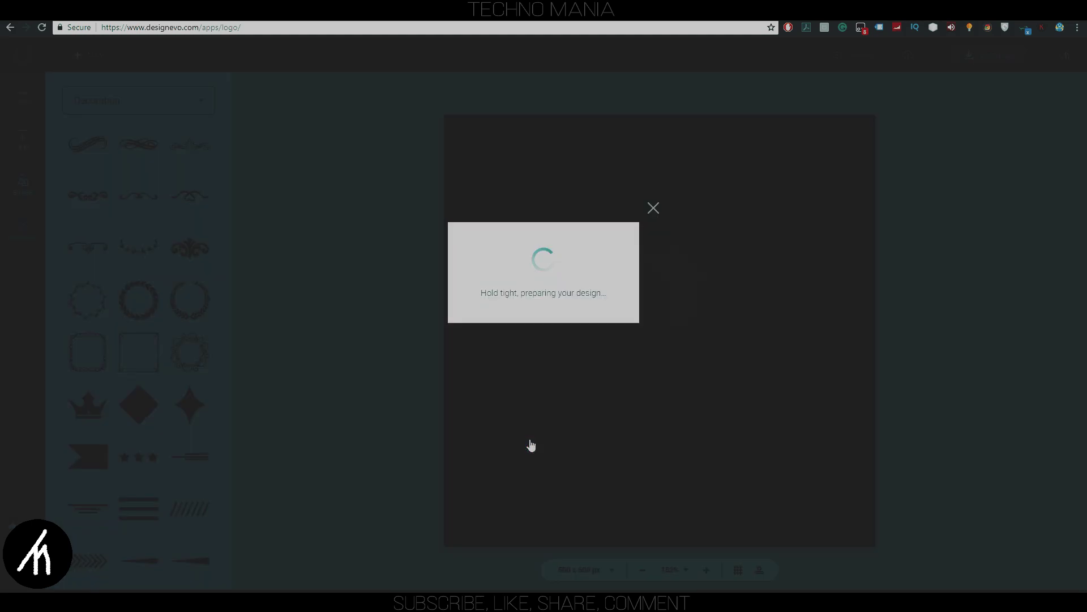
{"action": "left_click", "coordinate": [448, 287]}
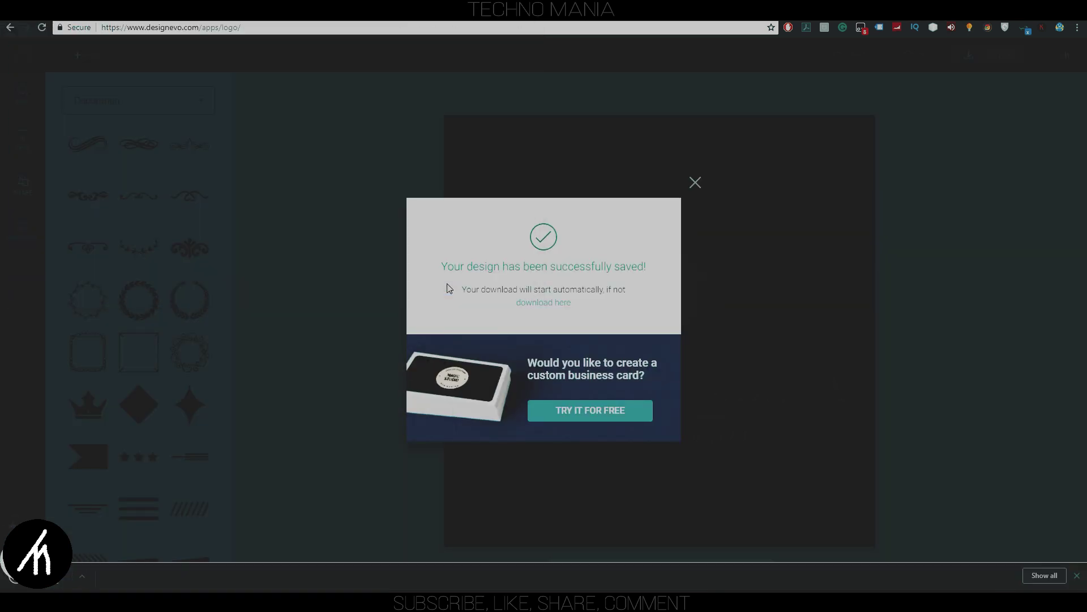